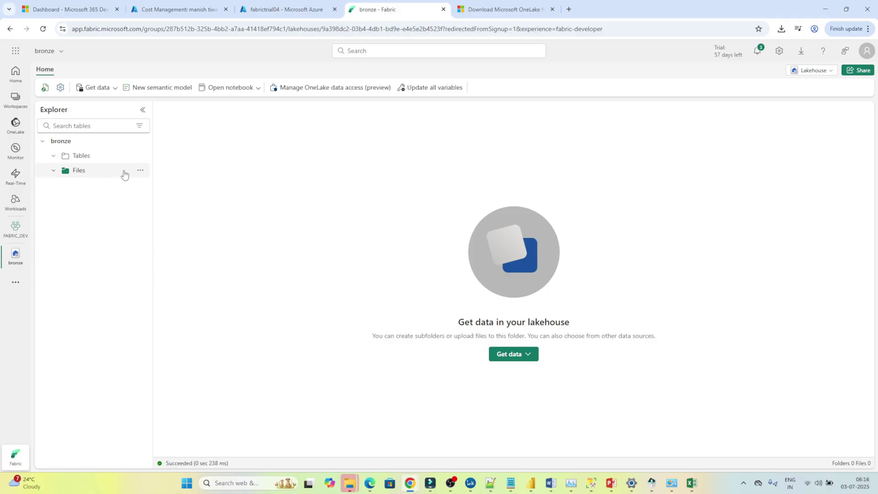
# - Show the upload options for the bronze lakehouse's empty Files folder
pyautogui.click(140, 172)
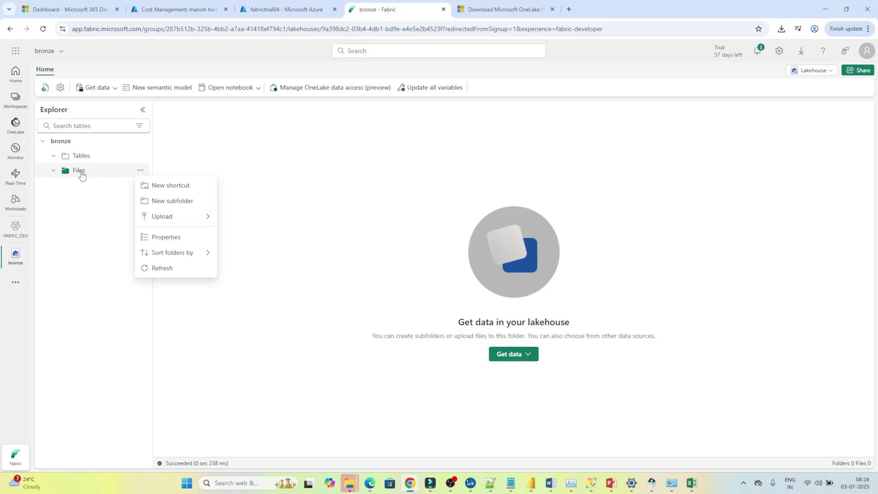
# - Upload emp_1.csv from D:\youtube\fabric\dataset into the bronze lakehouse Files folder
pyautogui.moveTo(175, 218)
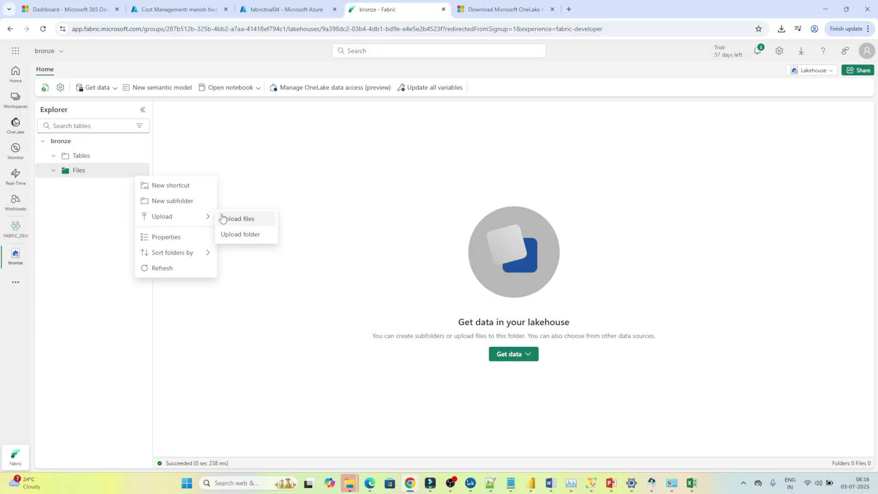
pyautogui.click(246, 219)
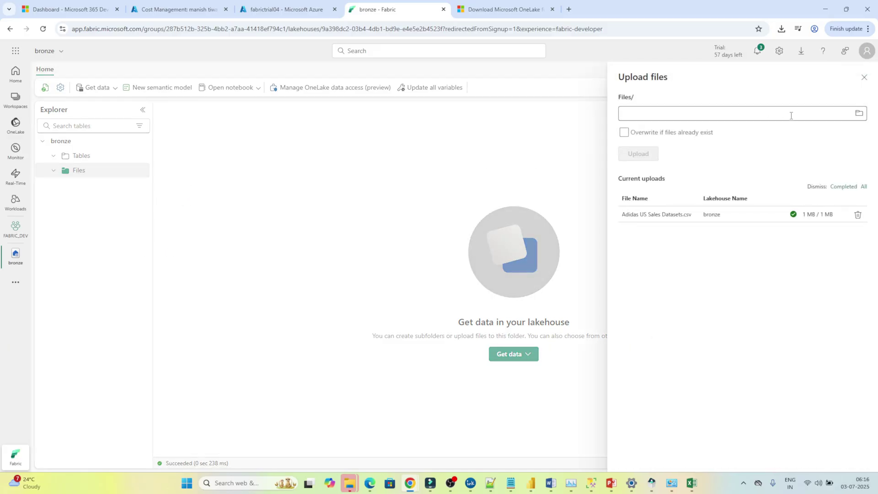
pyautogui.click(859, 113)
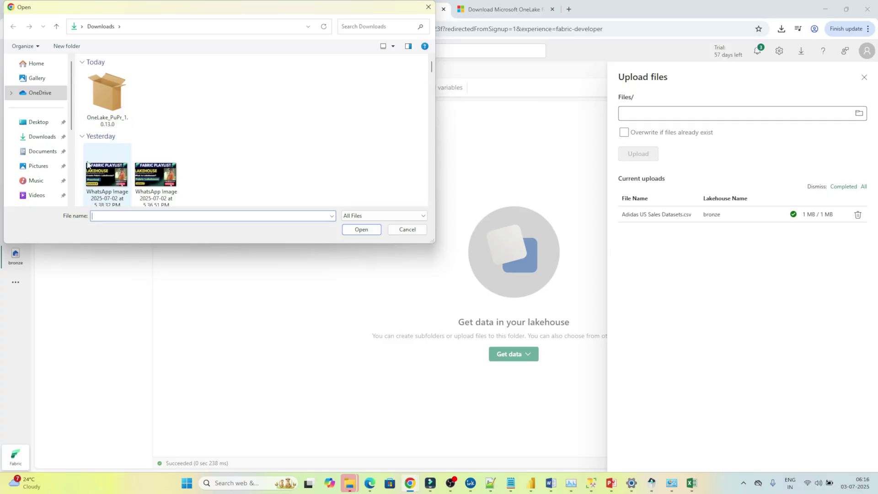
pyautogui.click(73, 186)
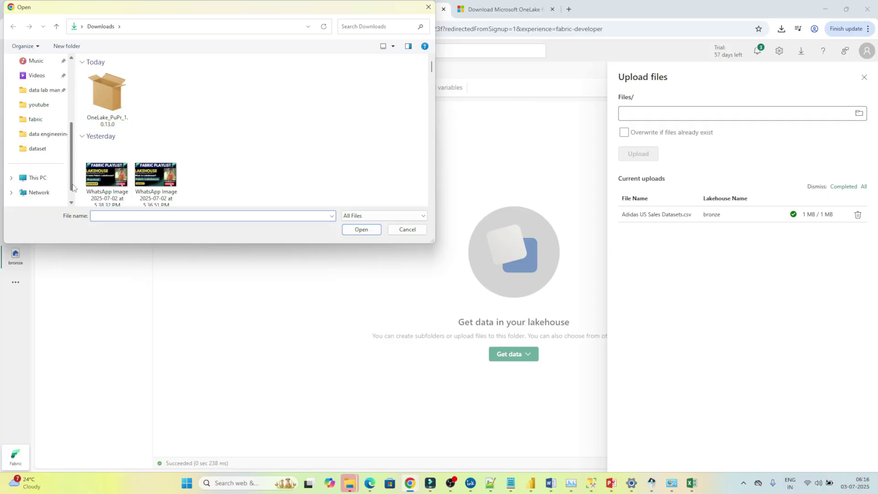
pyautogui.click(30, 120)
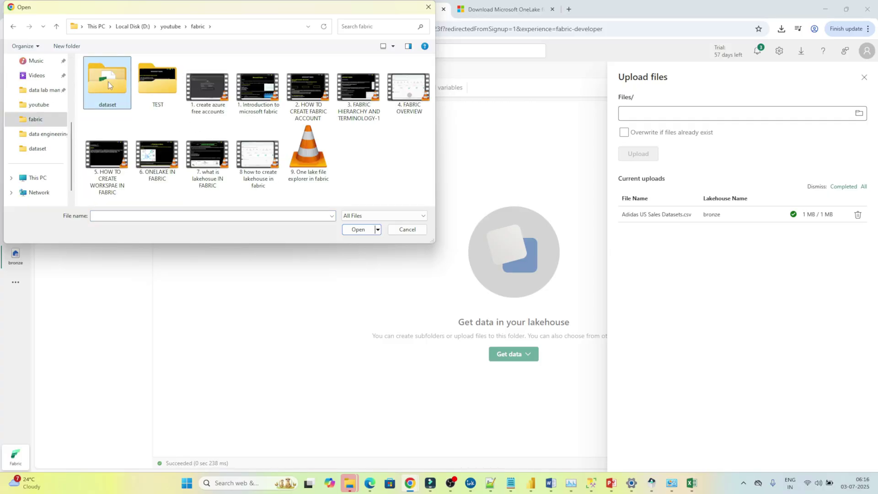
pyautogui.doubleClick(108, 82)
pyautogui.click(107, 87)
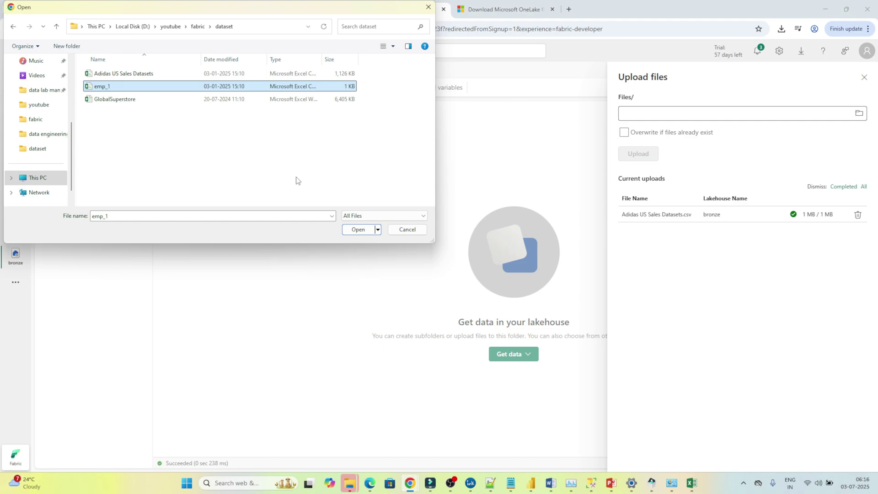
pyautogui.click(352, 231)
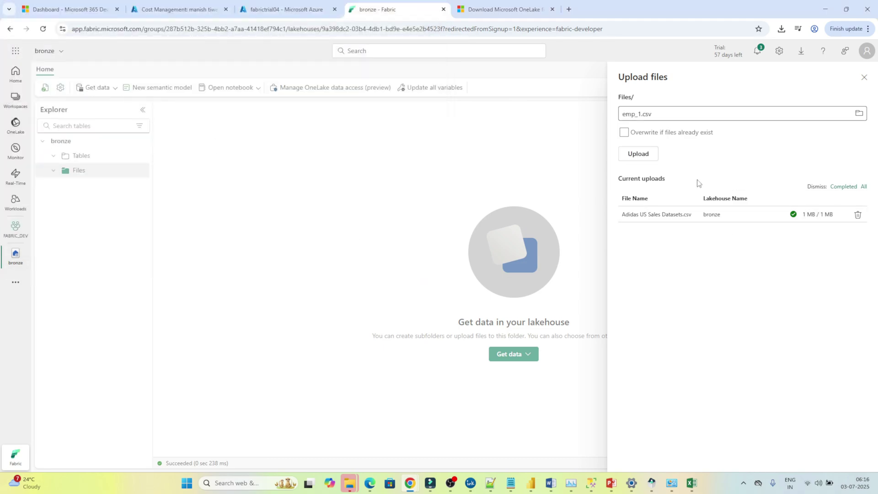
pyautogui.click(635, 156)
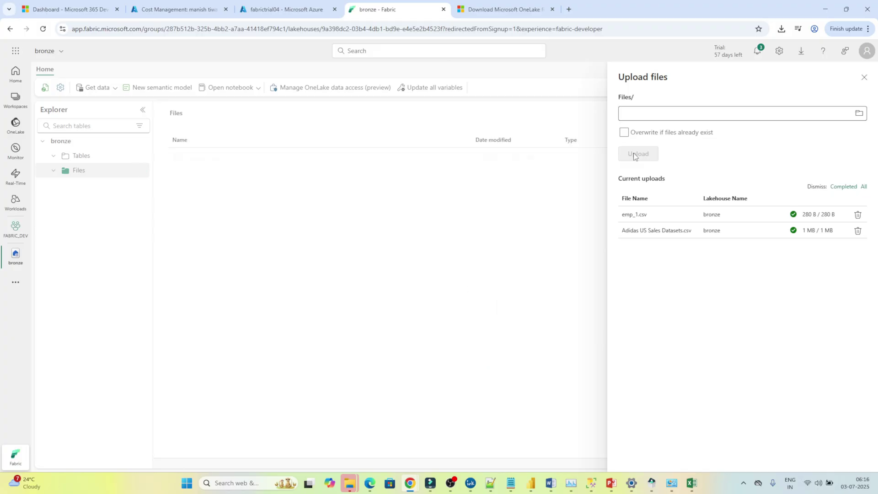
pyautogui.click(865, 77)
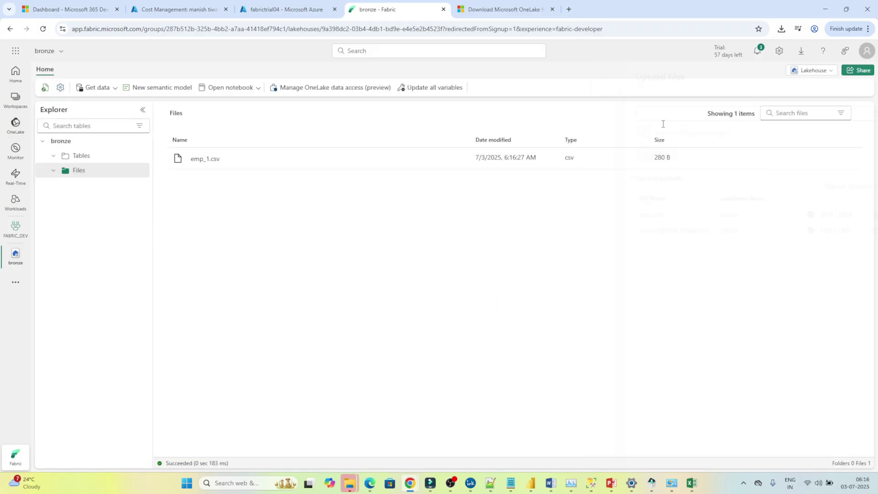
# - Preview emp_1.csv, then bring up its Load to Tables choices from the Files listing
pyautogui.click(214, 160)
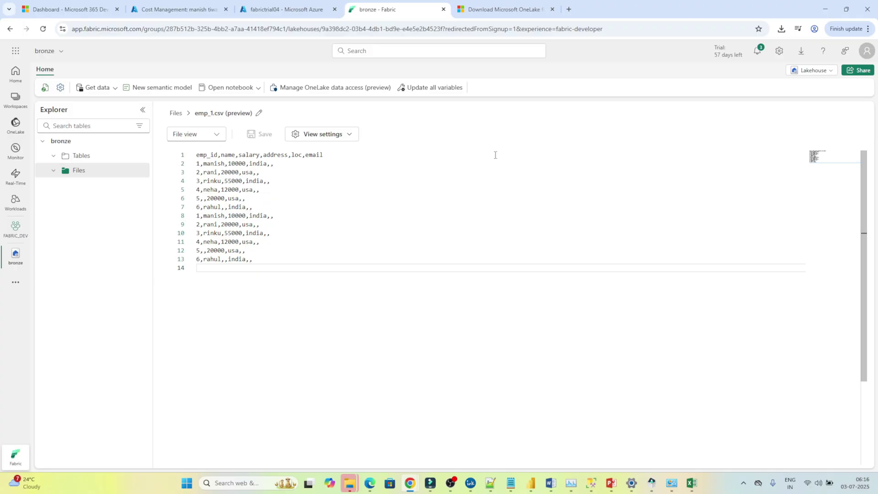
pyautogui.click(176, 113)
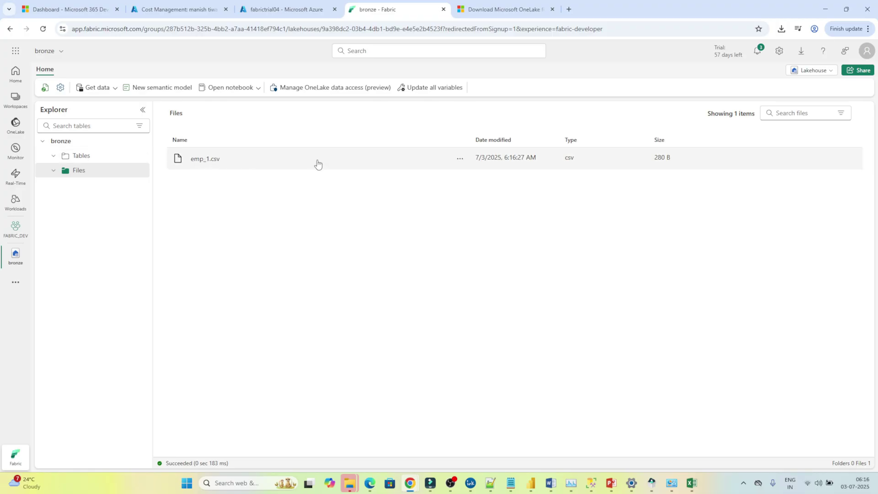
pyautogui.click(461, 159)
pyautogui.moveTo(494, 176)
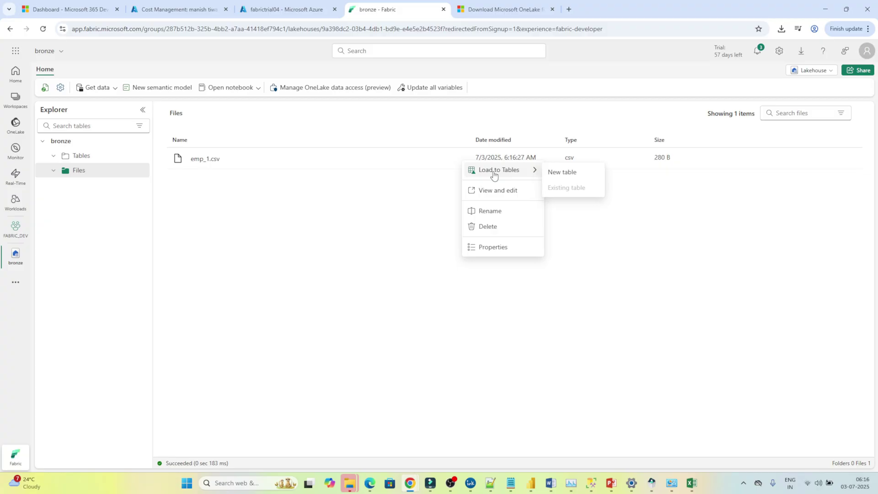
# - Load emp_1.csv as new table 'emp' with headers and comma separator
pyautogui.click(567, 175)
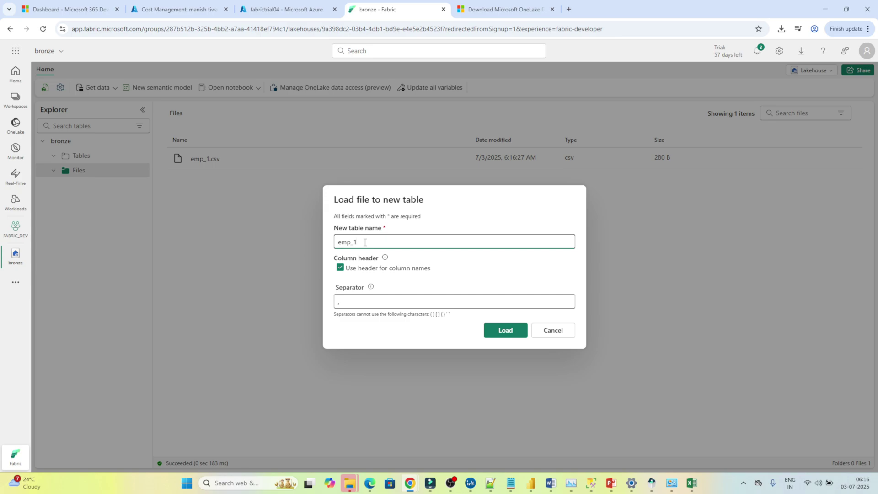
pyautogui.press('BackSpace')
pyautogui.click(353, 302)
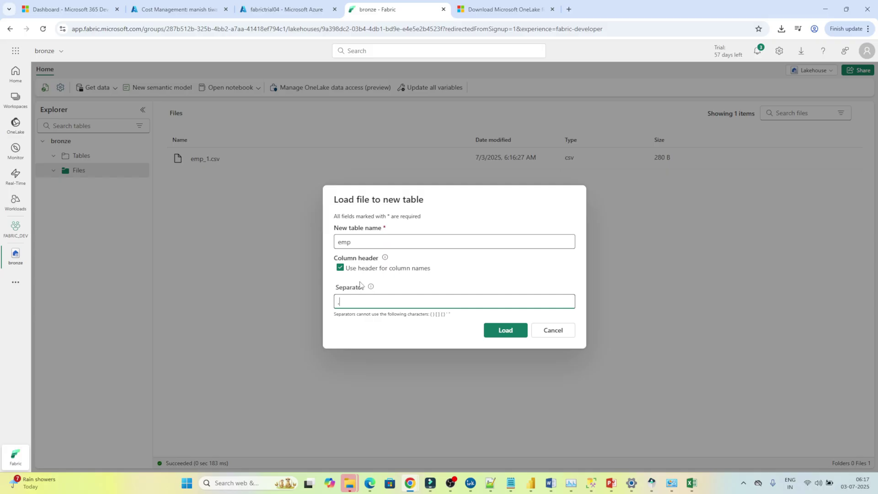
pyautogui.click(507, 331)
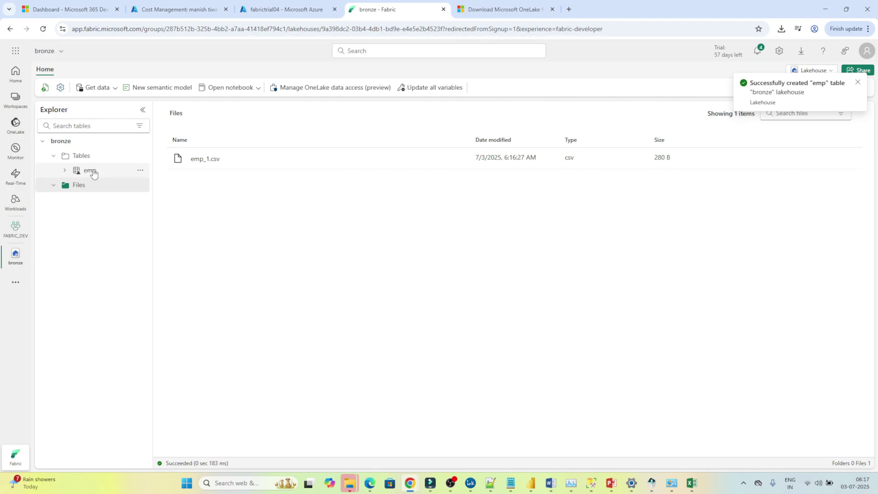
# - Open the emp table preview, expand its columns, and refresh the preview
pyautogui.click(90, 170)
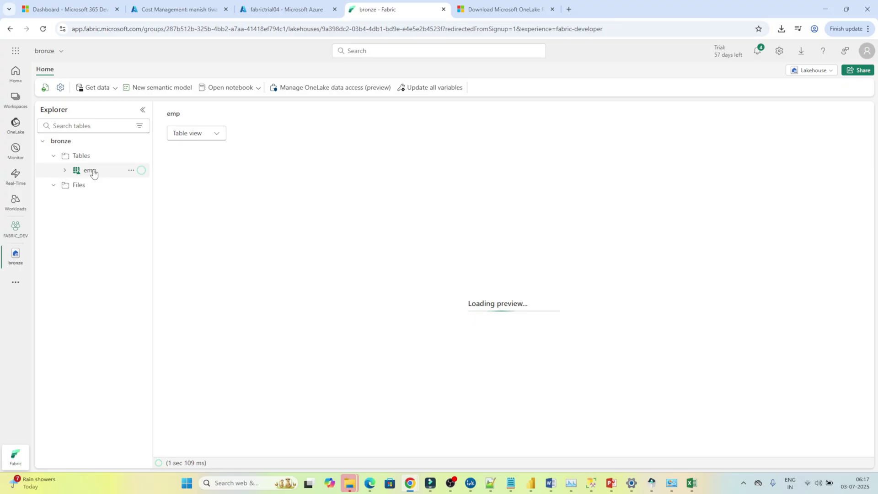
pyautogui.click(65, 171)
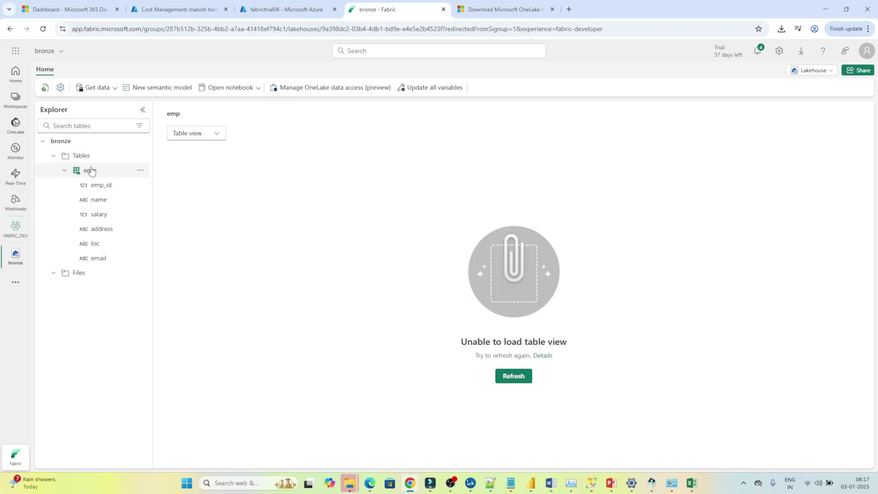
pyautogui.click(514, 377)
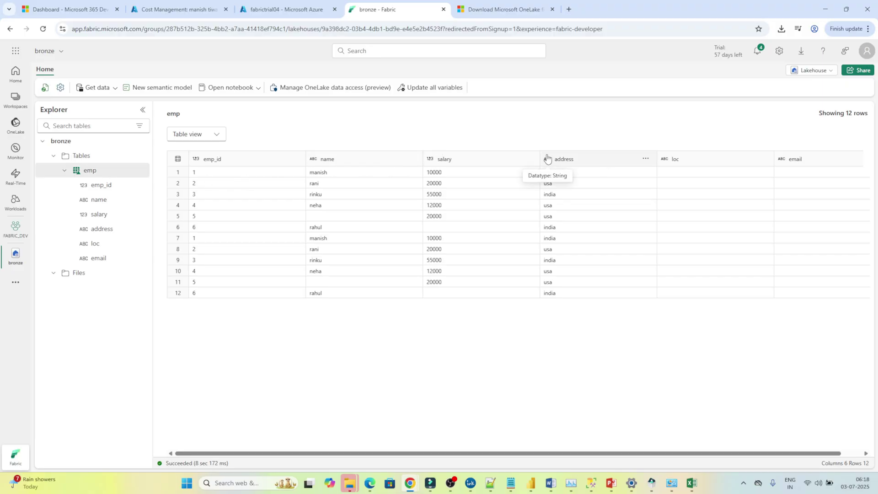
# - Confirm emp_1.csv is in Files and view the emp table's 12-row preview
pyautogui.click(54, 276)
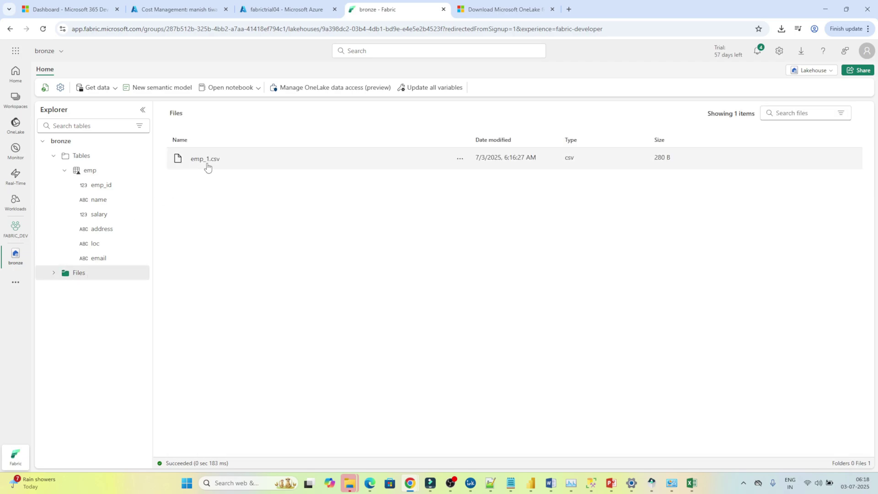
pyautogui.click(97, 173)
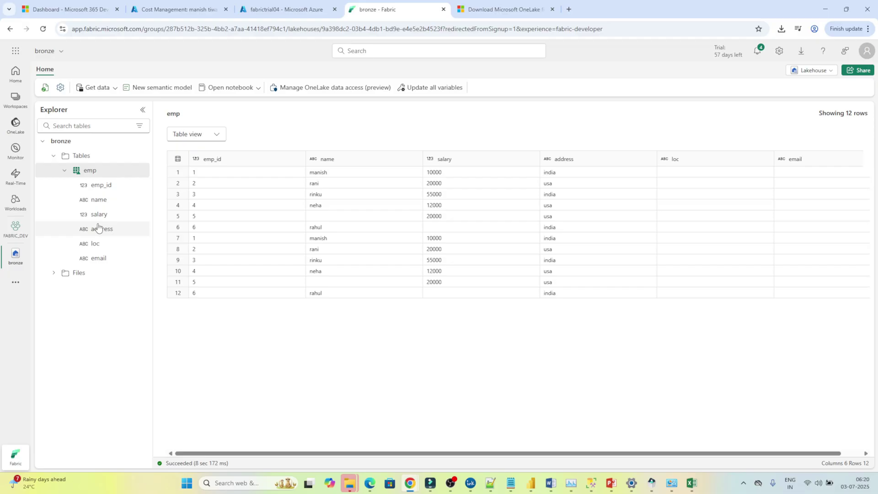
pyautogui.click(86, 273)
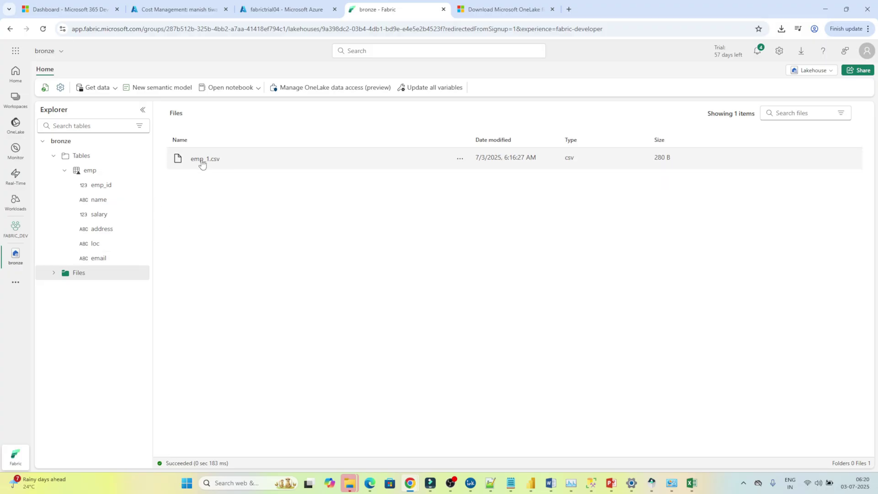
pyautogui.click(95, 172)
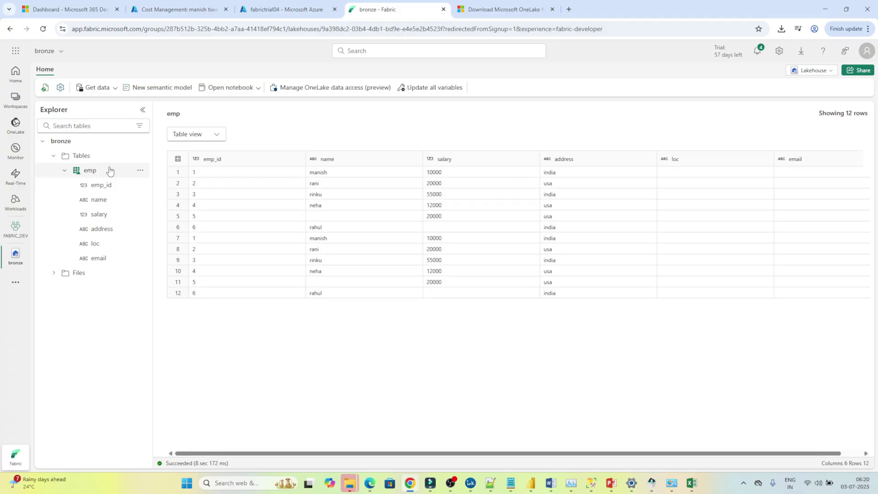
pyautogui.click(141, 171)
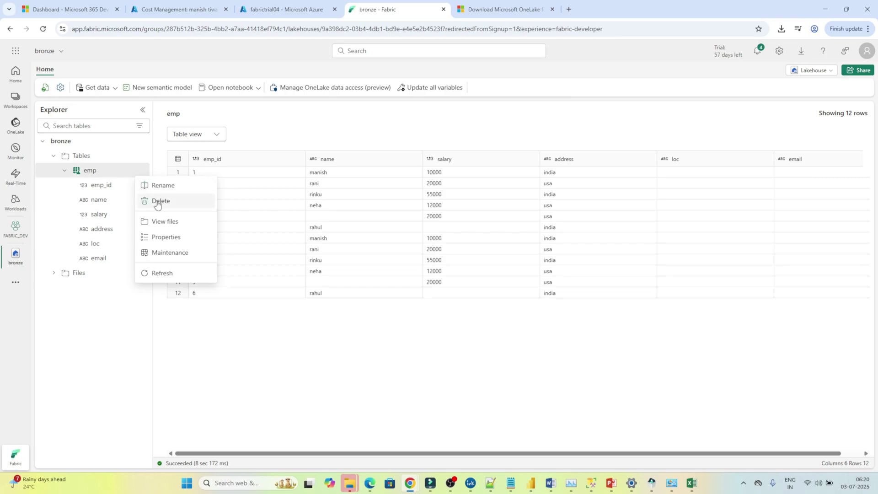
pyautogui.click(163, 222)
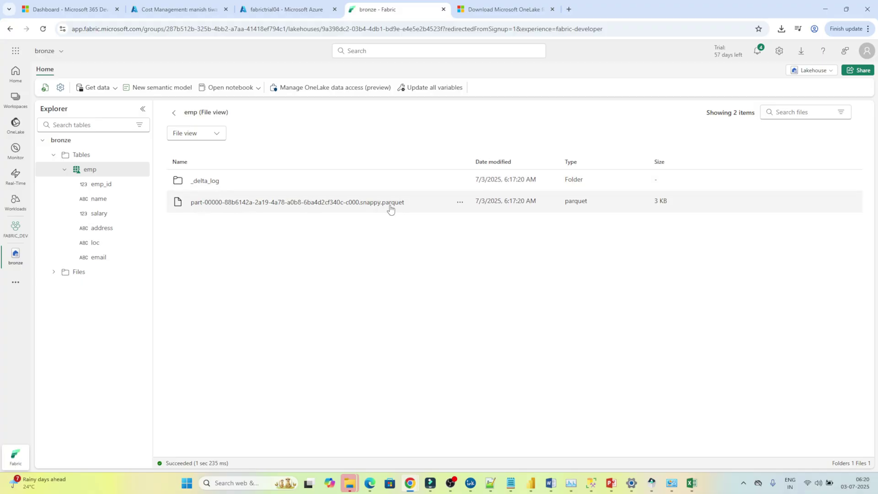
pyautogui.click(205, 181)
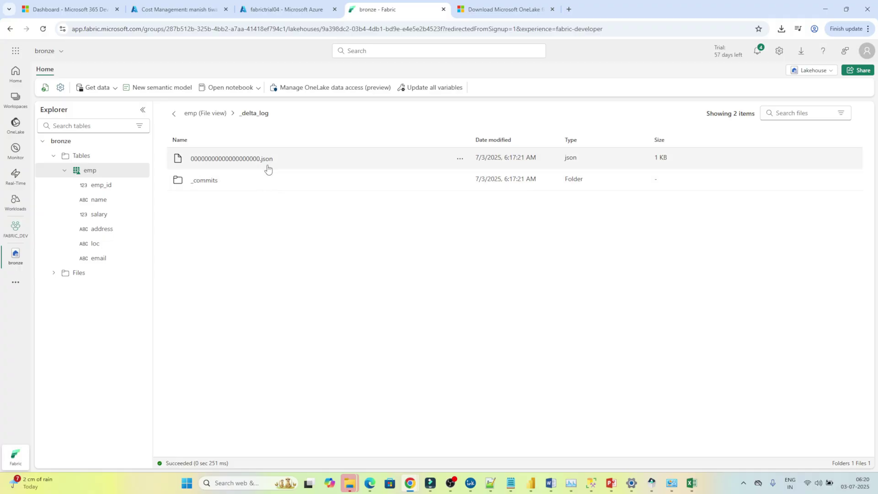
pyautogui.click(212, 112)
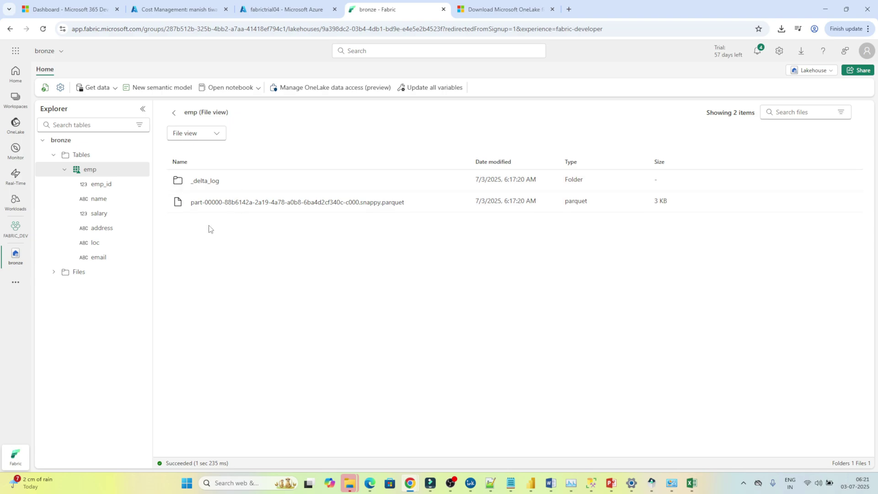
pyautogui.click(103, 171)
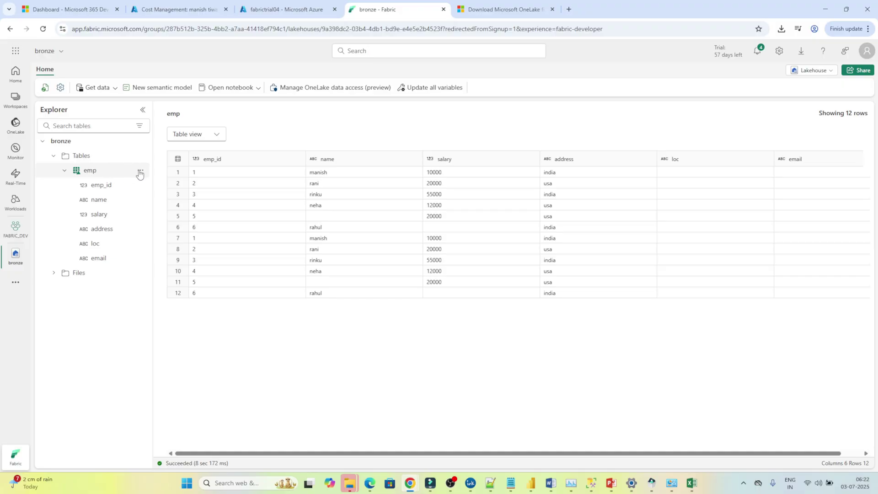
# - Open the emp table's Properties and select its Managed type value
pyautogui.click(140, 172)
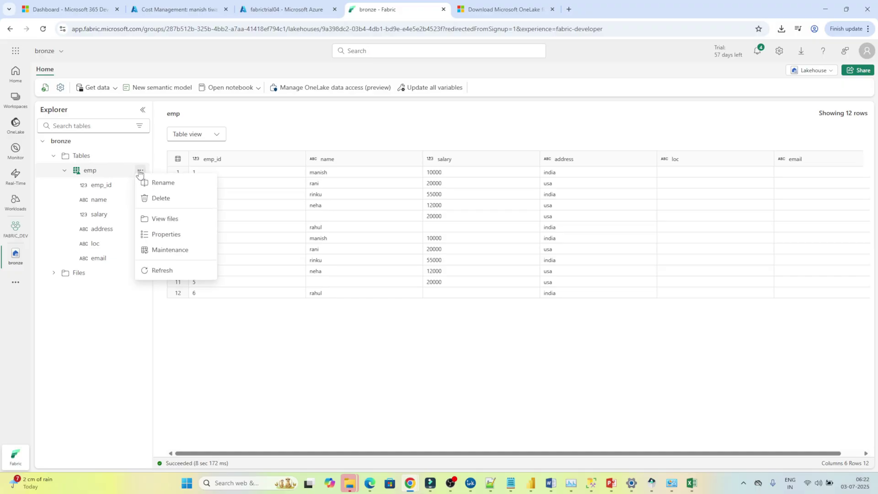
pyautogui.click(166, 237)
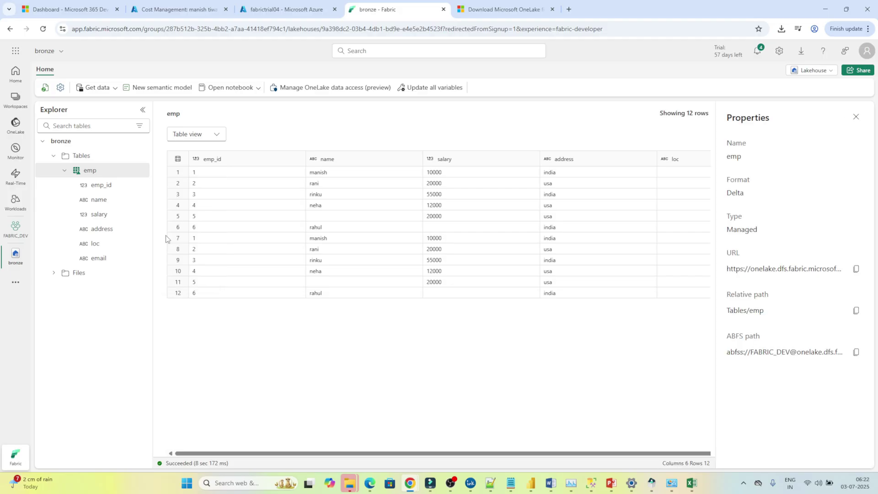
pyautogui.doubleClick(750, 232)
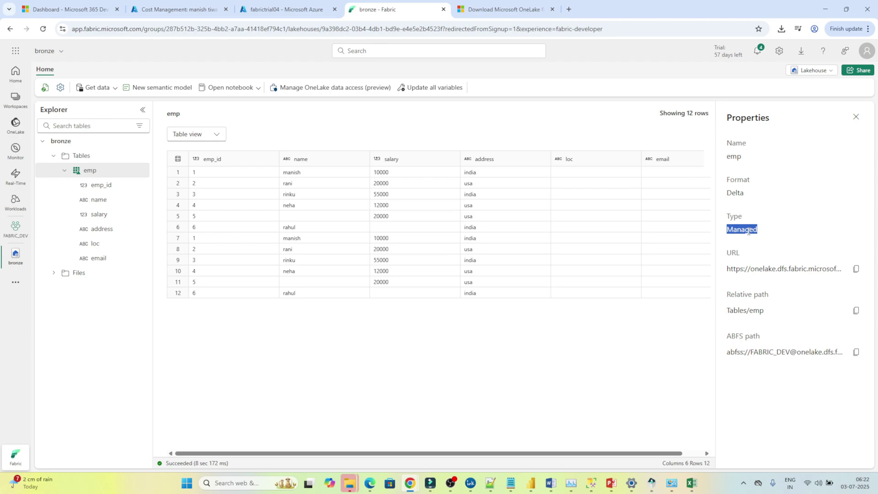
# - Close Properties, reselect the emp table's 12 rows, and expand the Files folder
pyautogui.click(856, 117)
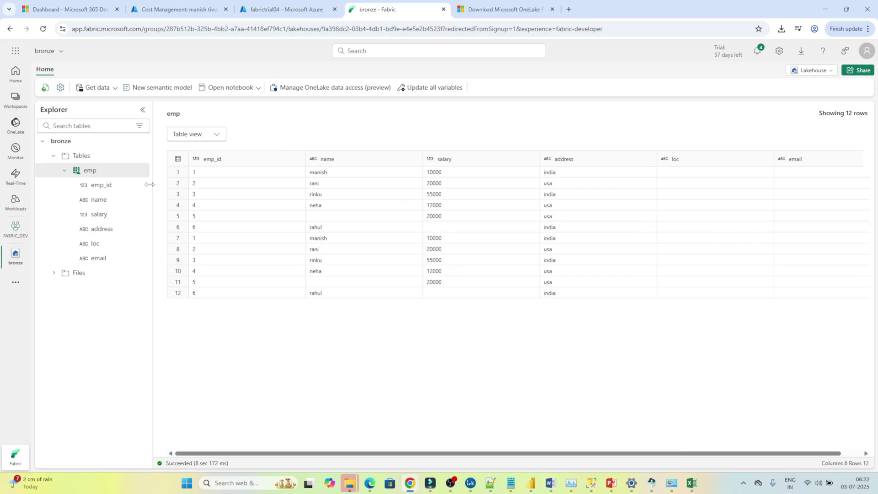
pyautogui.click(101, 174)
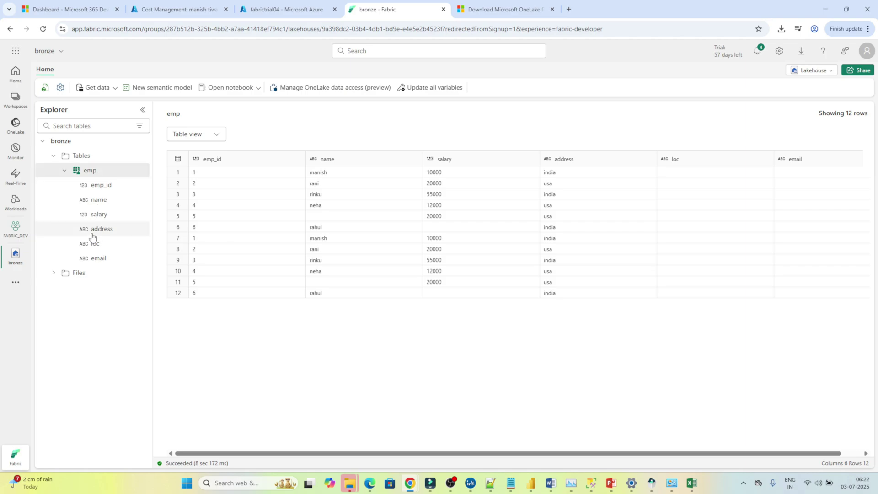
pyautogui.click(55, 274)
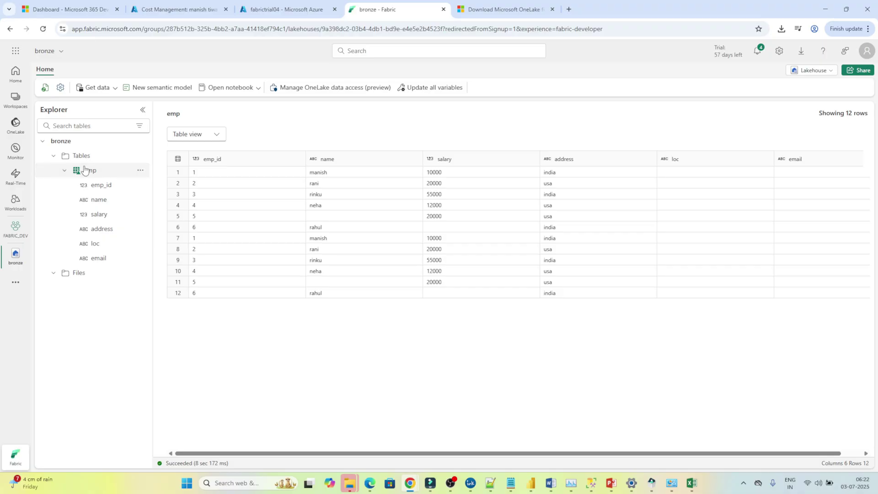